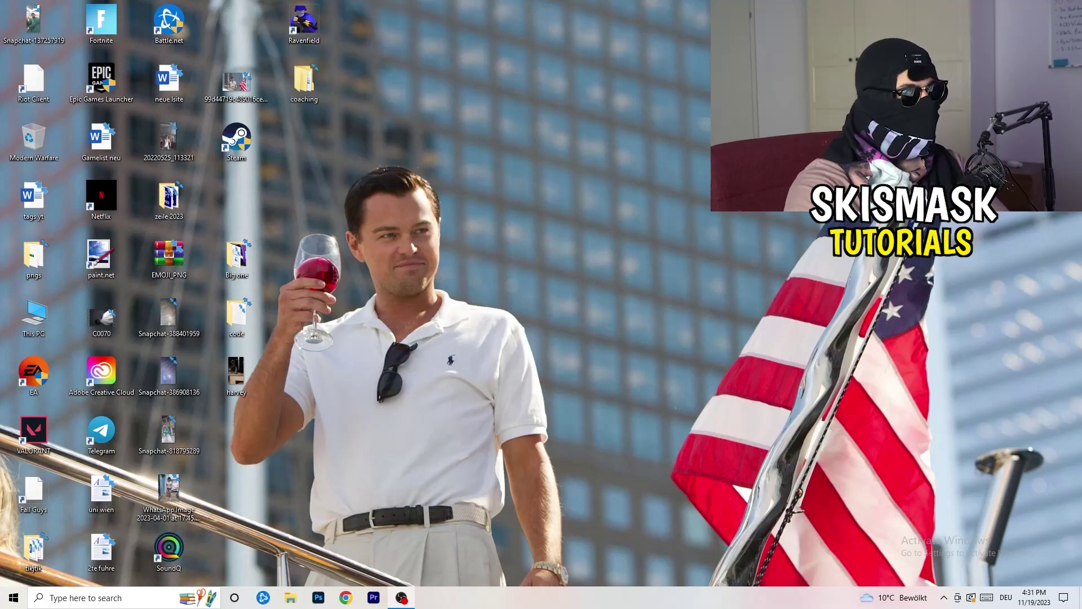
# - Open NVIDIA Control Panel from the desktop's right-click menu, landing on Change Resolution
pyautogui.rightClick(581, 201)
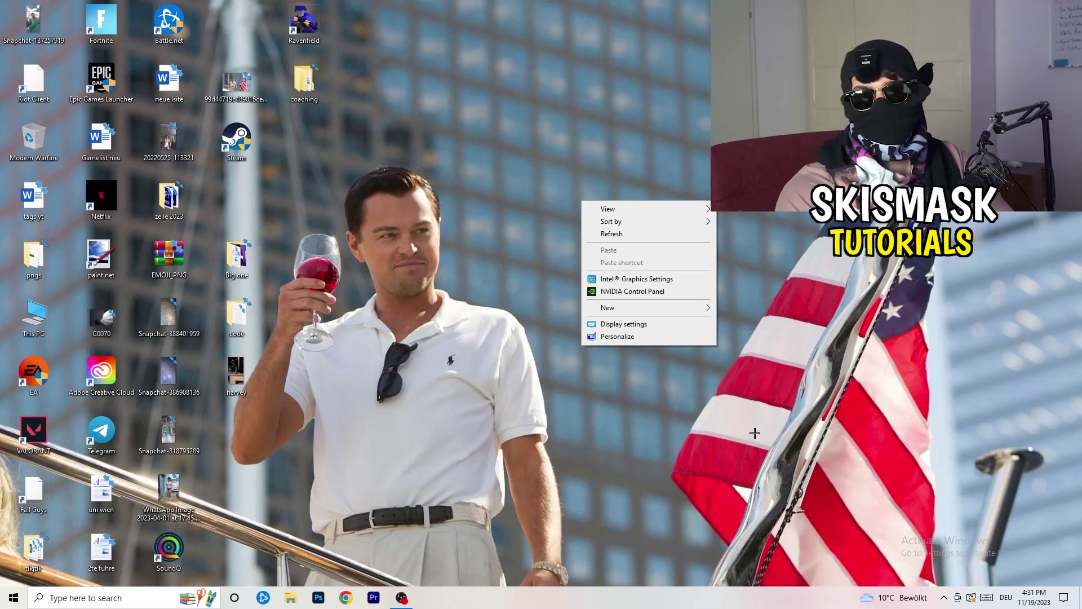
pyautogui.click(613, 291)
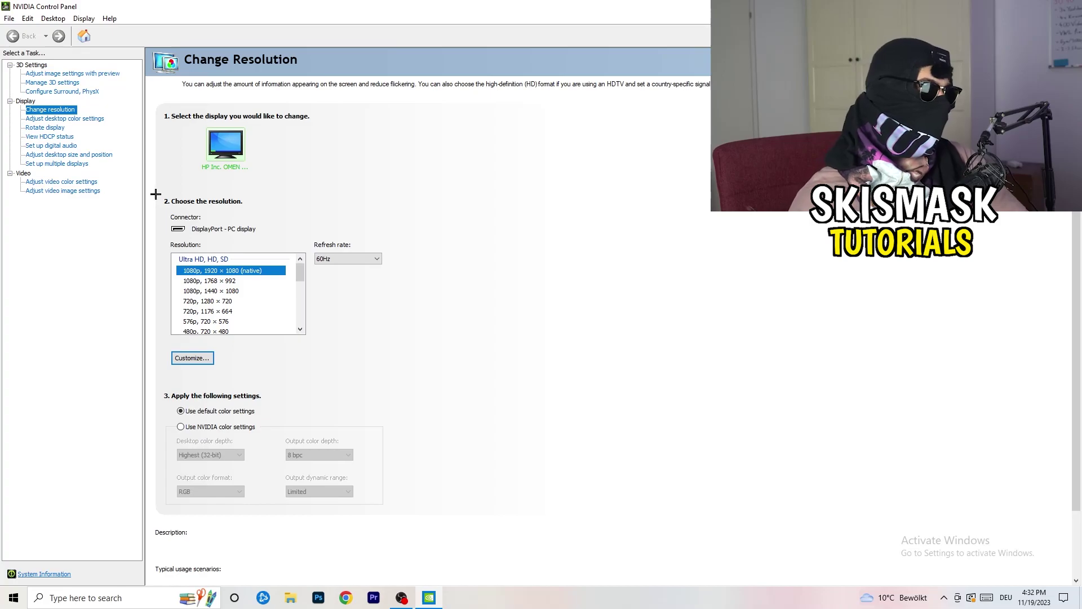
# - Start a new custom resolution and enter 1440 horizontal pixels by 1040 vertical lines
pyautogui.click(193, 358)
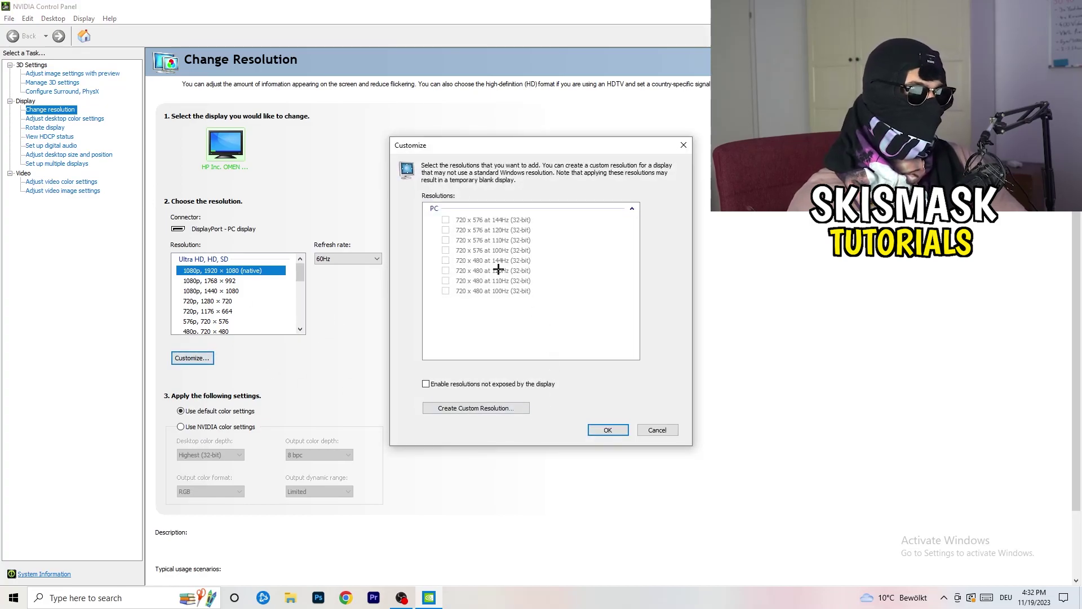
pyautogui.click(496, 408)
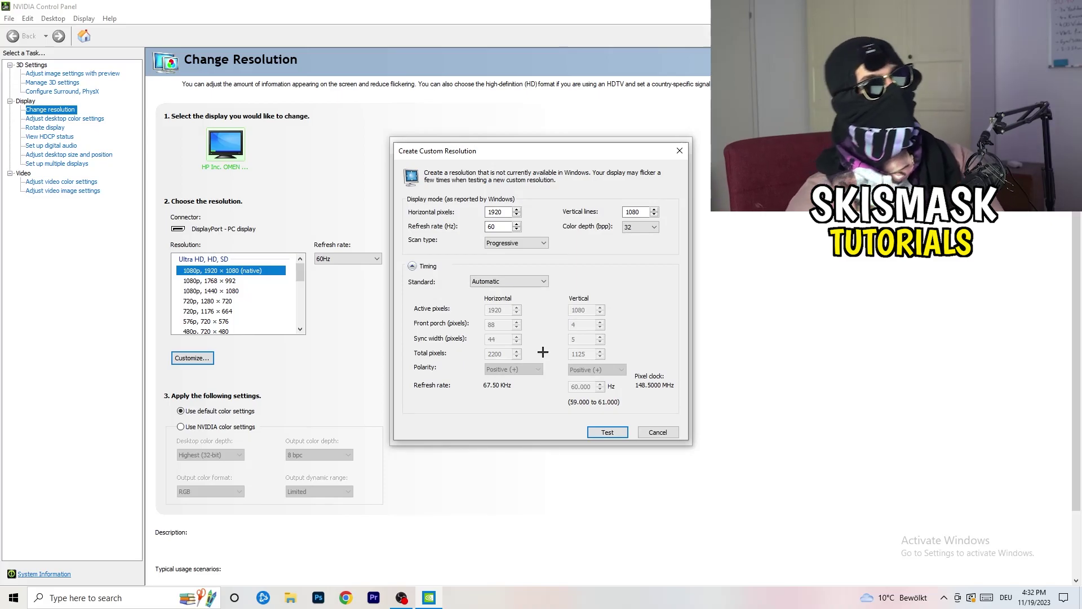
pyautogui.moveTo(505, 214); pyautogui.dragTo(471, 209)
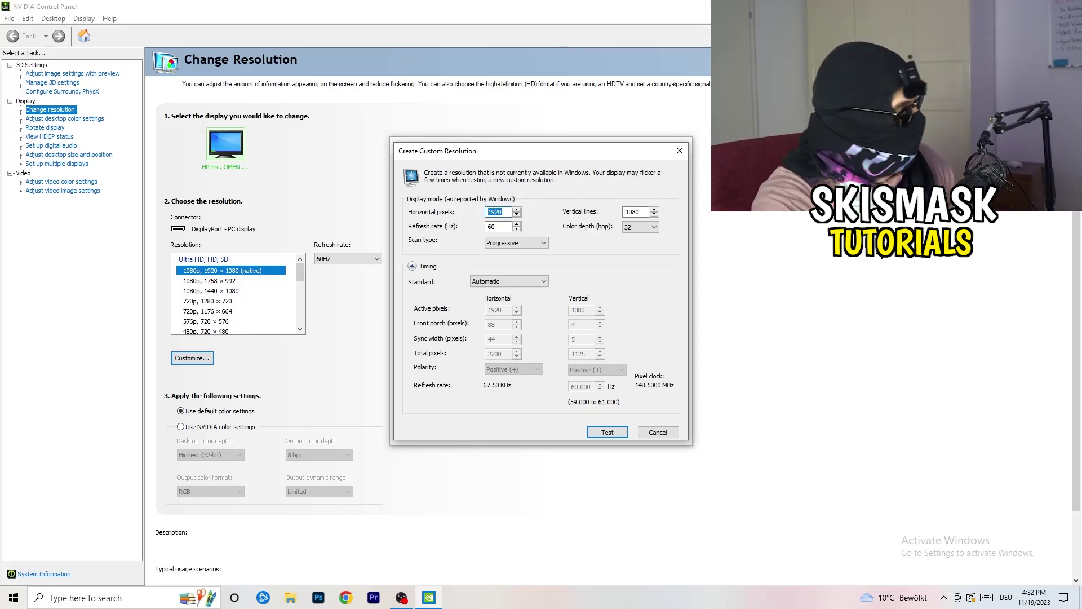
pyautogui.write('1140')
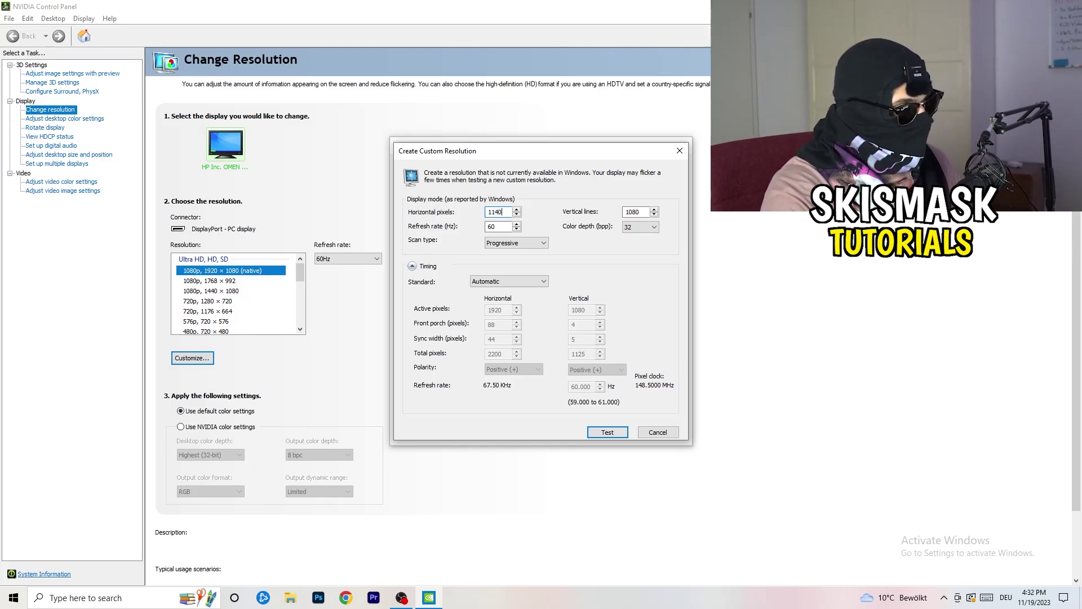
pyautogui.press('BackSpace')
pyautogui.press('BackSpace')
pyautogui.press('BackSpace')
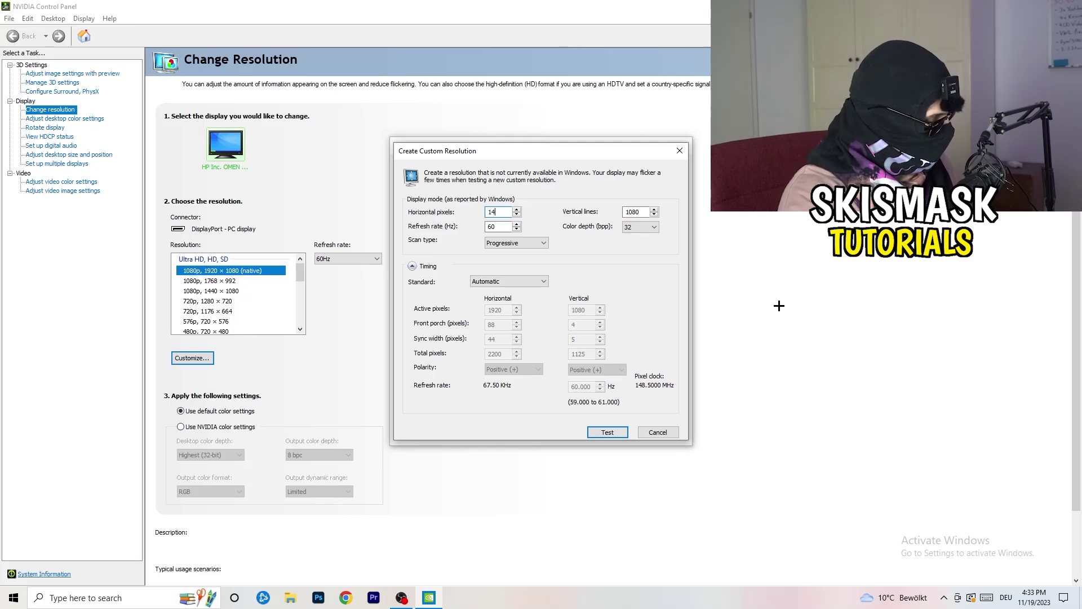
pyautogui.write('440')
pyautogui.doubleClick(632, 213)
pyautogui.write('10')
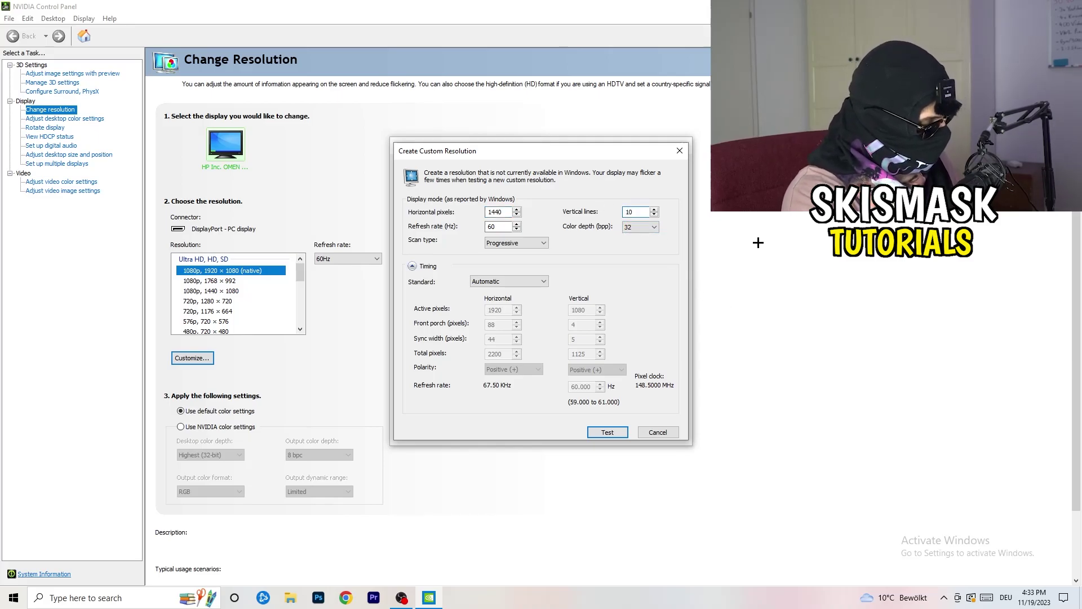
pyautogui.write('40')
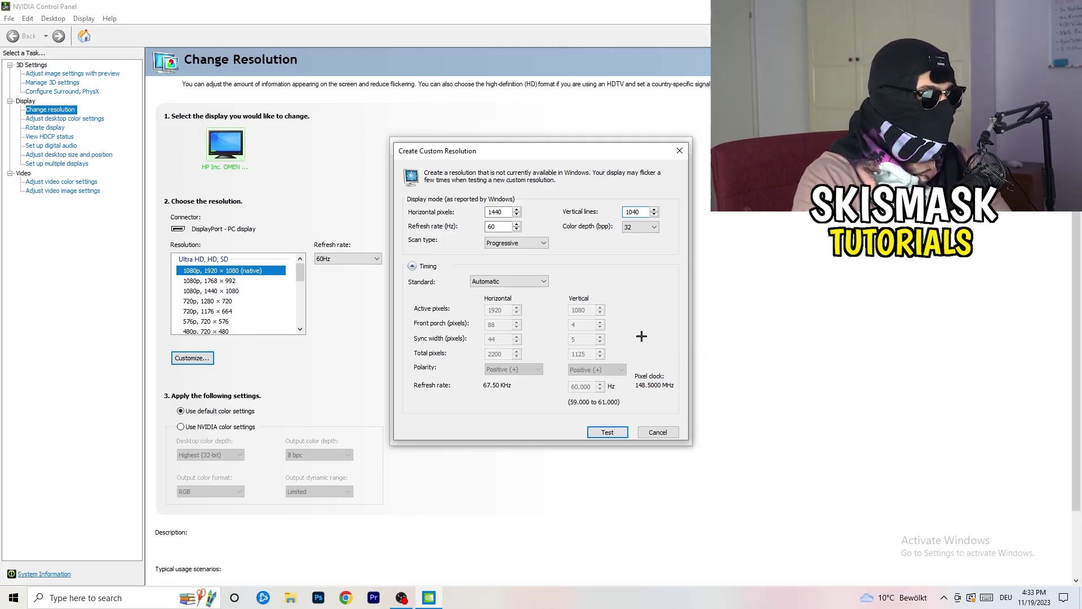
# - Keep Progressive scan, set timing standard to CVT reduced blank, and close both dialogs untested
pyautogui.click(514, 243)
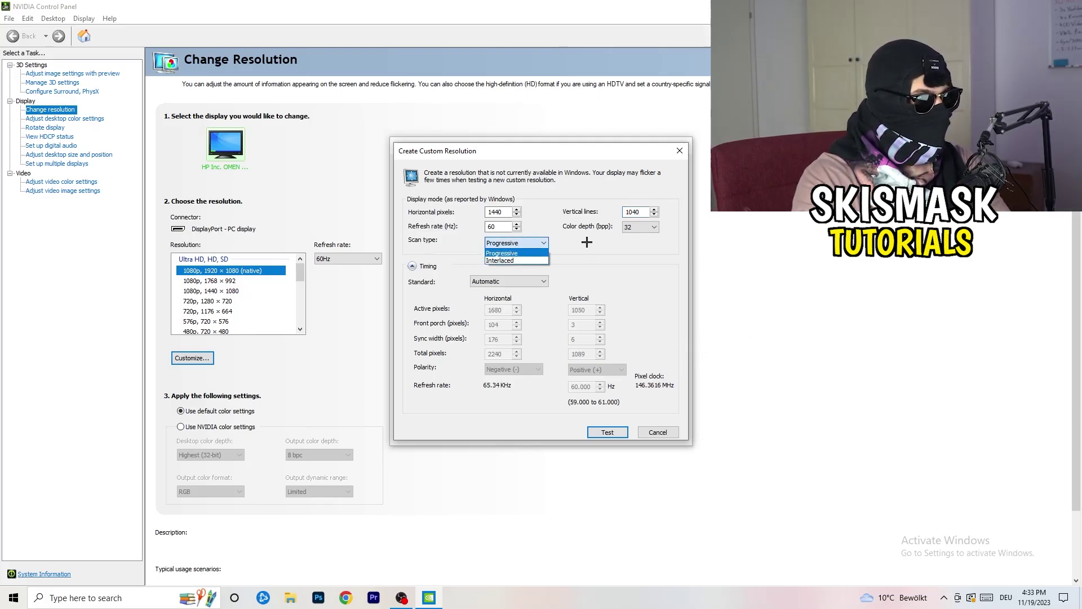
pyautogui.click(594, 276)
pyautogui.click(523, 282)
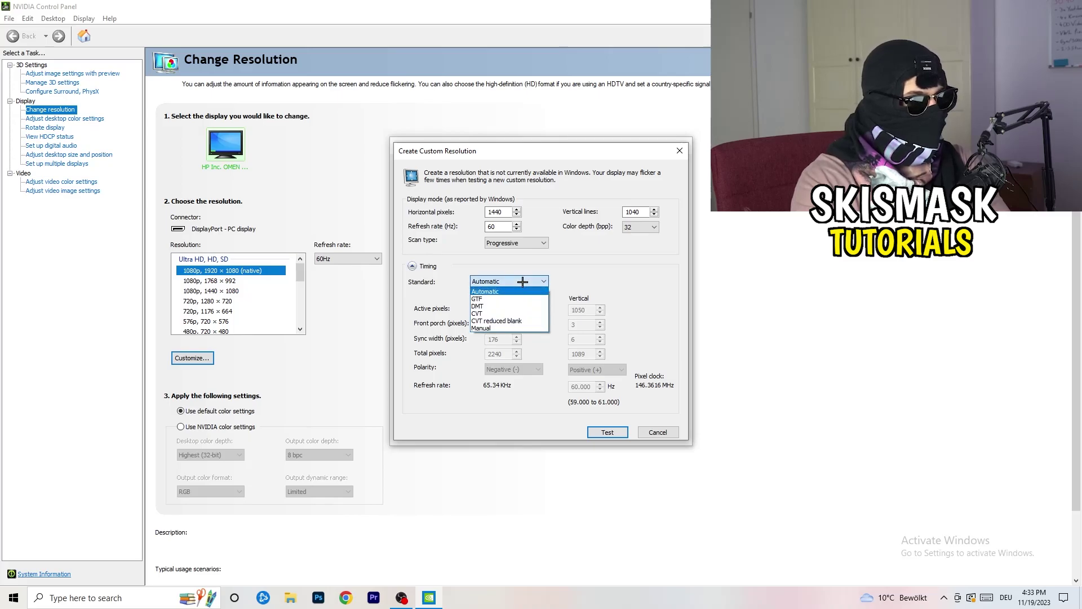
pyautogui.click(594, 290)
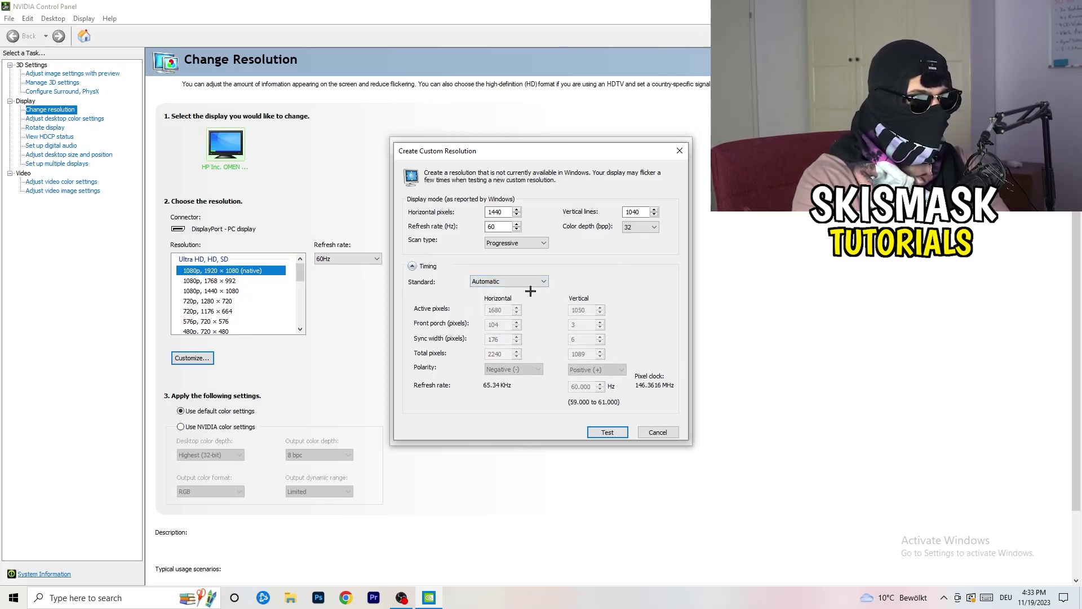
pyautogui.click(508, 281)
pyautogui.click(510, 307)
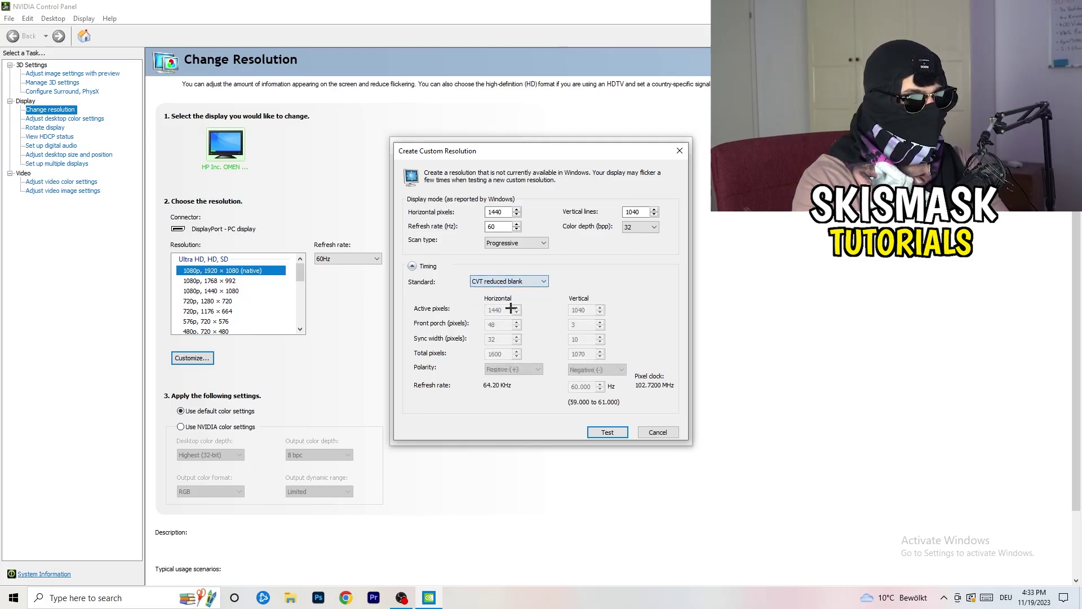
pyautogui.click(683, 148)
pyautogui.click(685, 144)
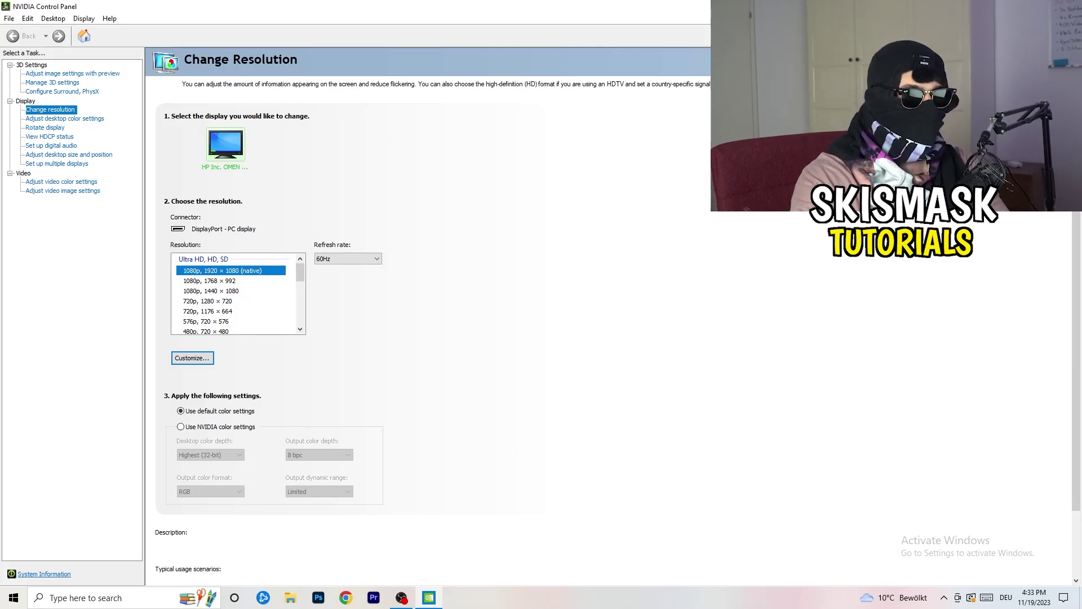
# - Close NVIDIA Control Panel and launch Windows Settings from the Start menu
pyautogui.hotkey('alt', 'F4')
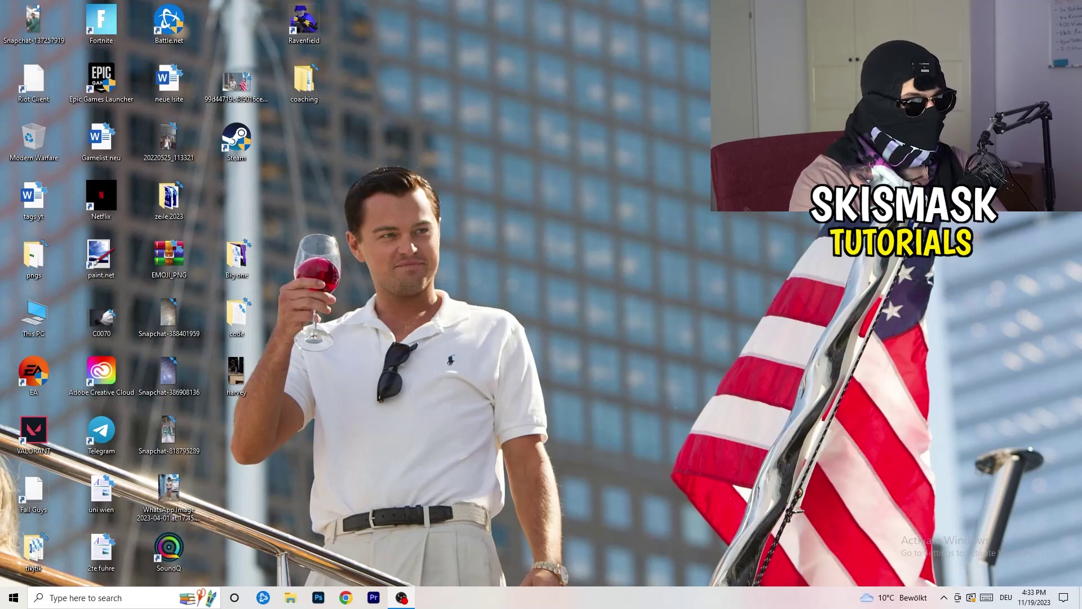
pyautogui.click(13, 598)
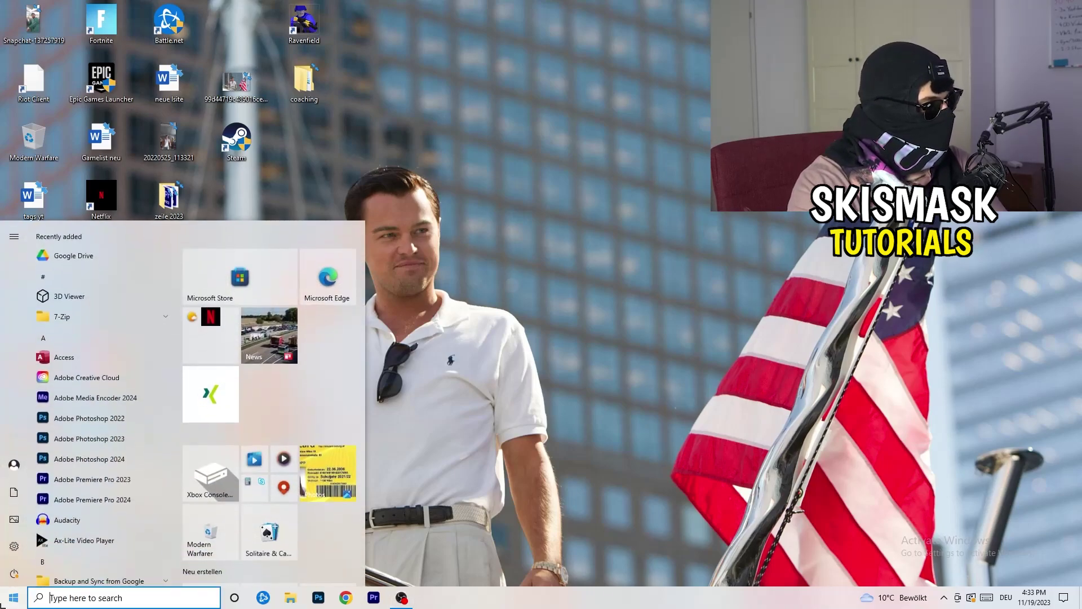
pyautogui.click(16, 545)
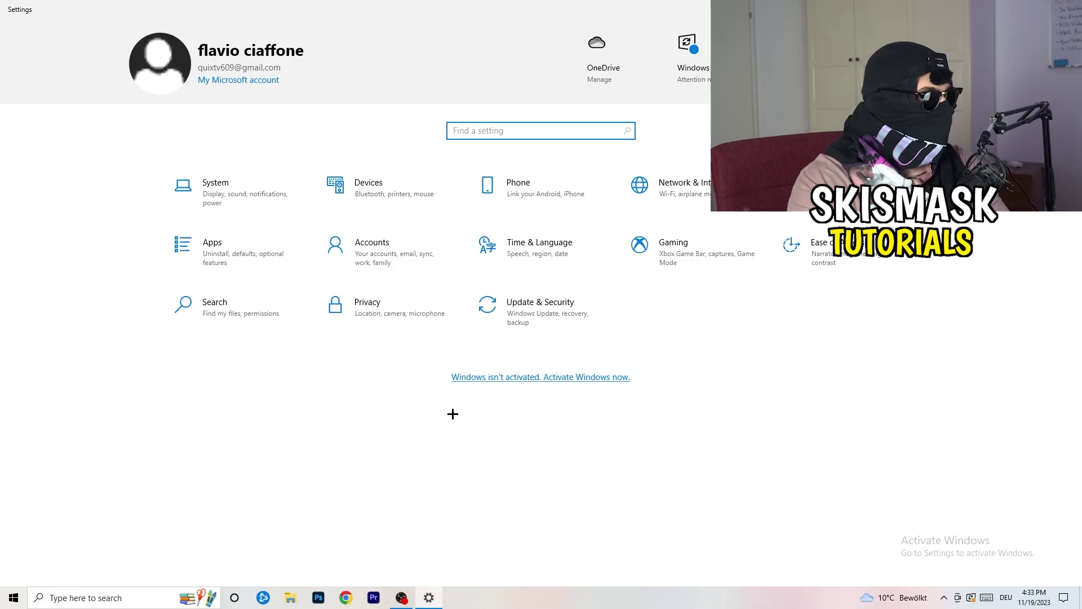
# - In System display settings, keep scaling at 100% (Recommended) with 1920 × 1080 resolution
pyautogui.click(238, 204)
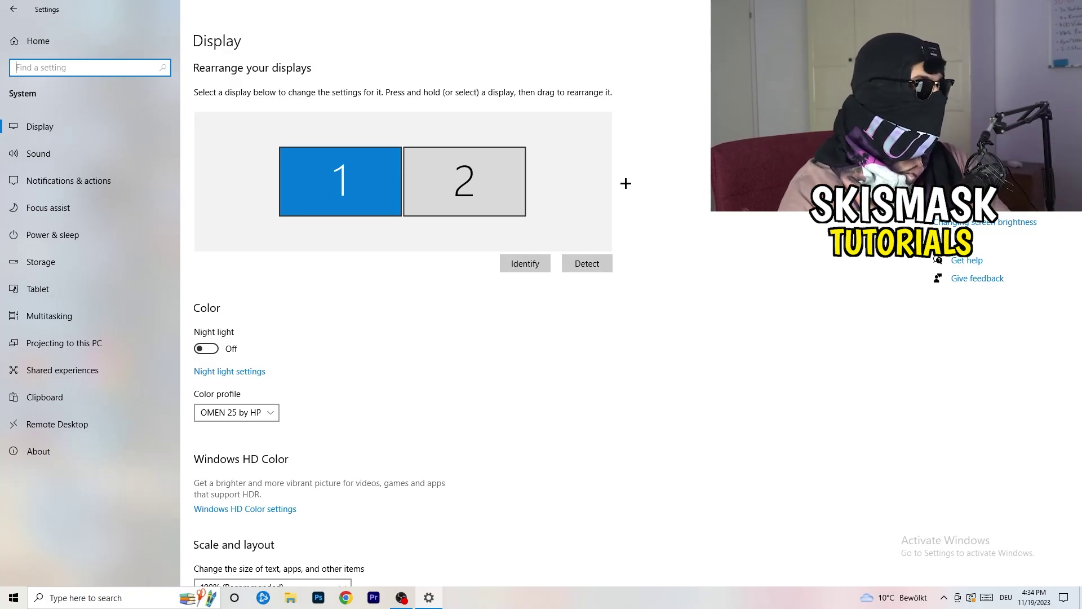
pyautogui.scroll(-5, 365, 282)
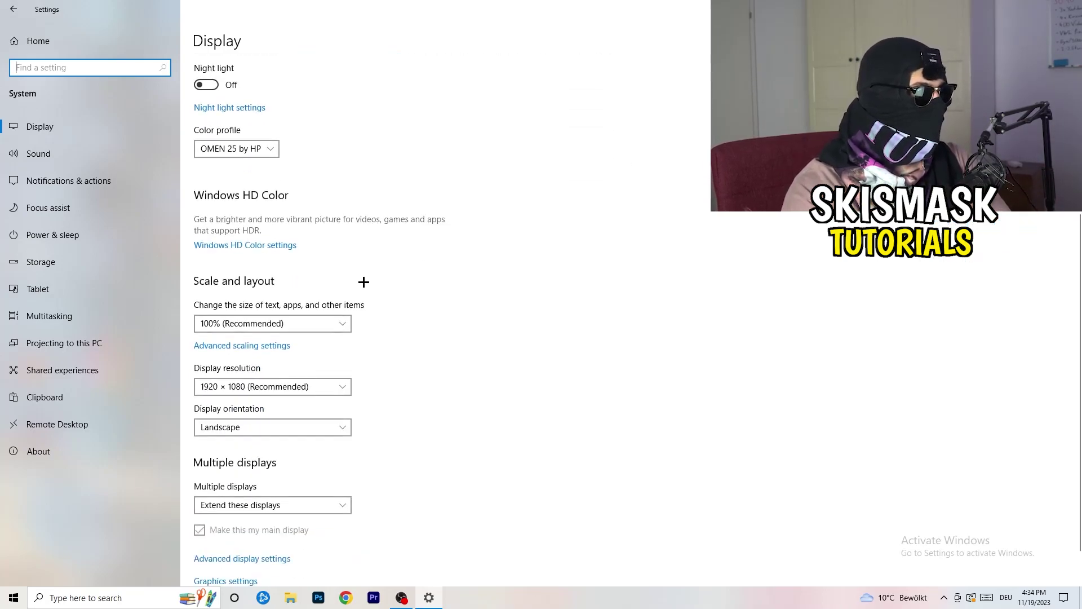
pyautogui.click(304, 175)
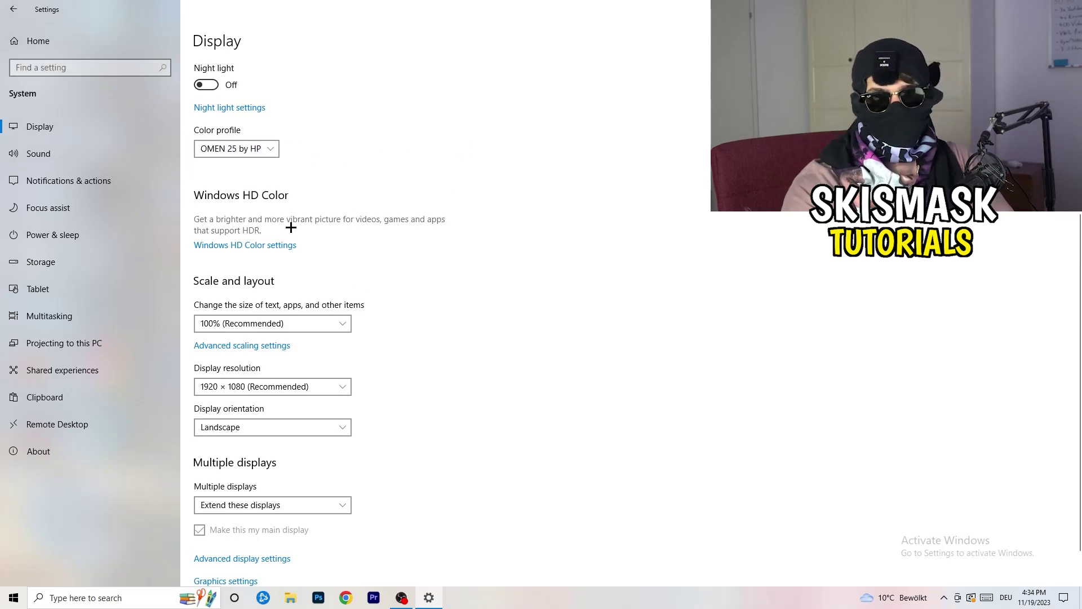
pyautogui.scroll(-1, 253, 243)
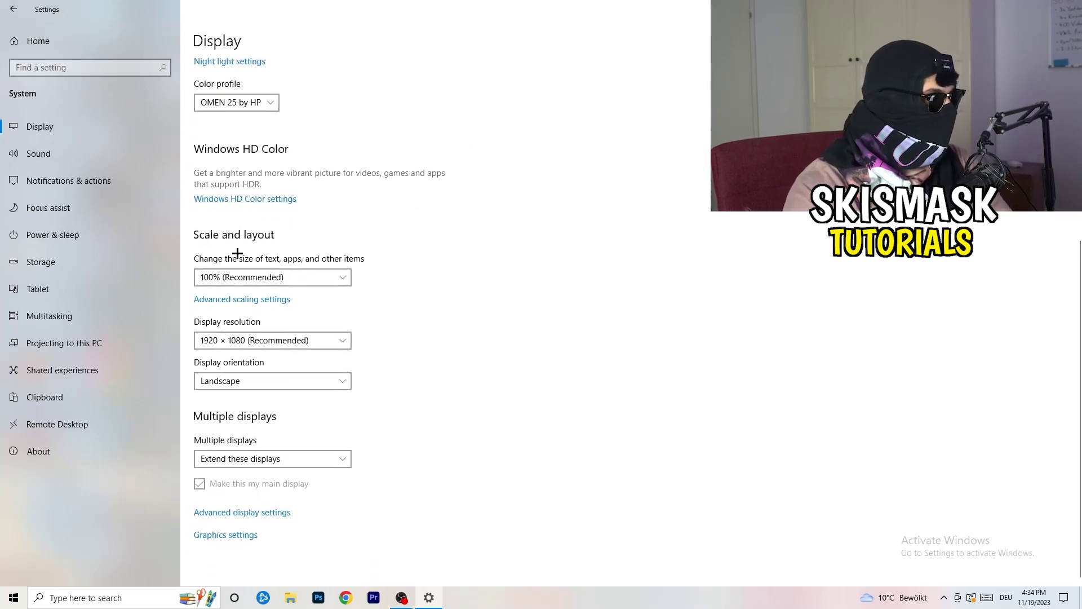
pyautogui.click(334, 276)
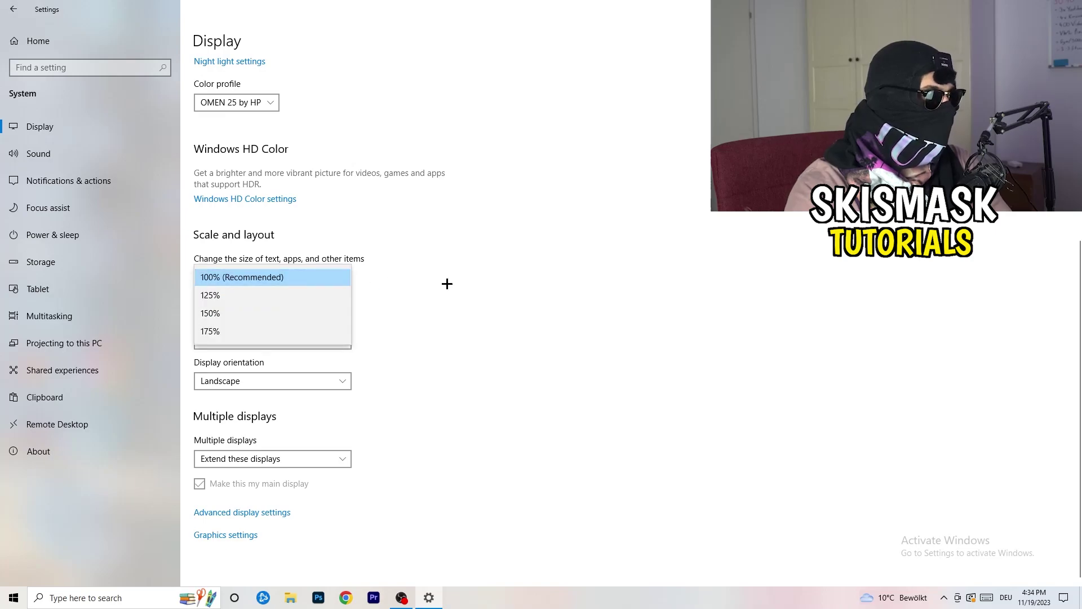
pyautogui.click(528, 265)
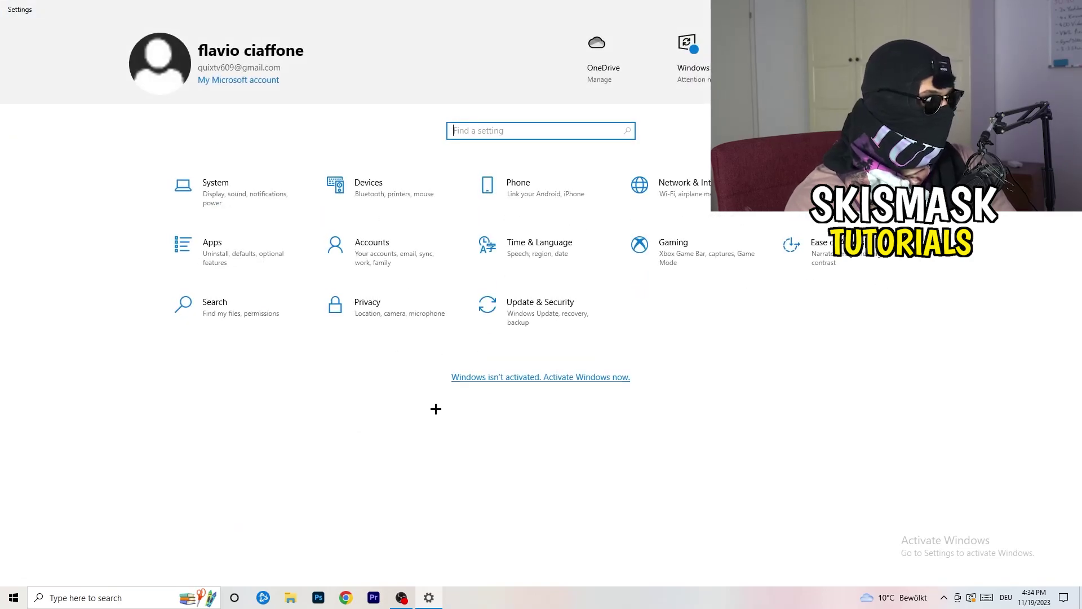
# - Go to Gaming settings, leaving Xbox Game Bar switched Off
pyautogui.click(720, 266)
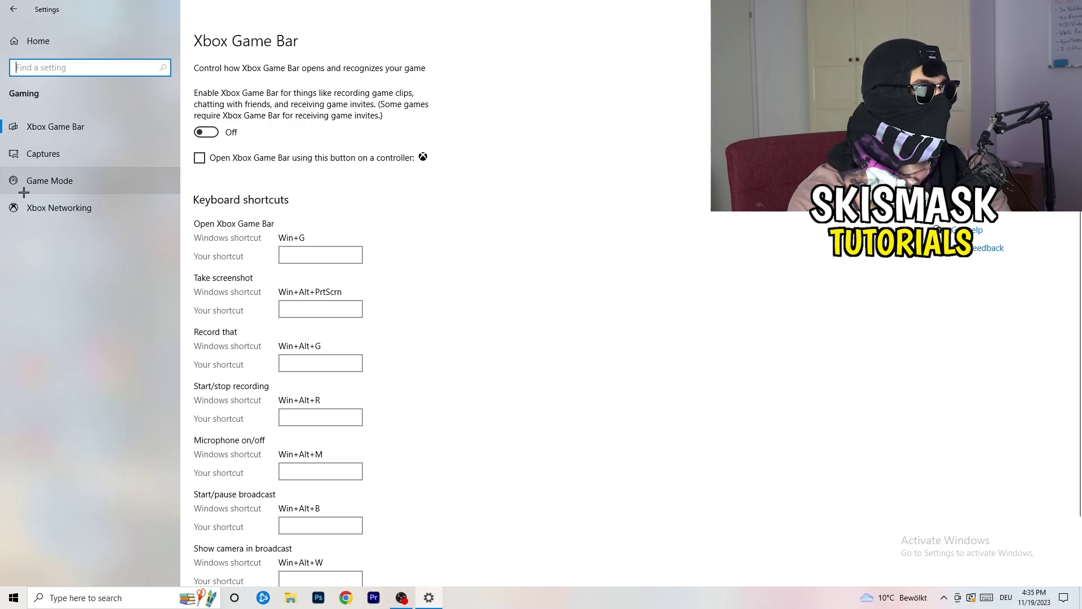
# - View the Game Mode page, leave Game Mode On, and close Settings
pyautogui.click(96, 180)
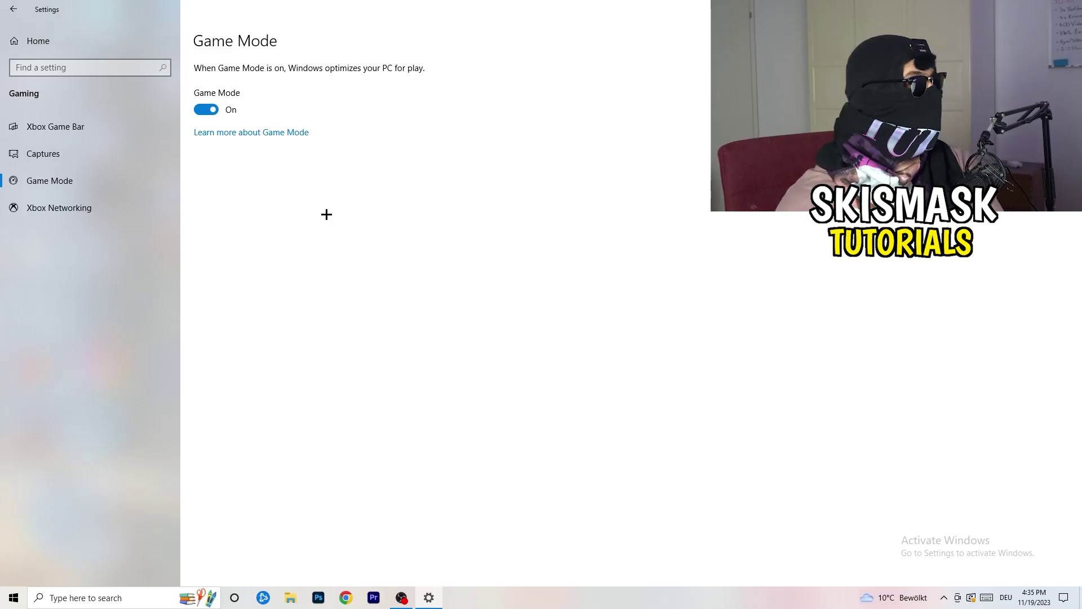
pyautogui.hotkey('alt', 'F4')
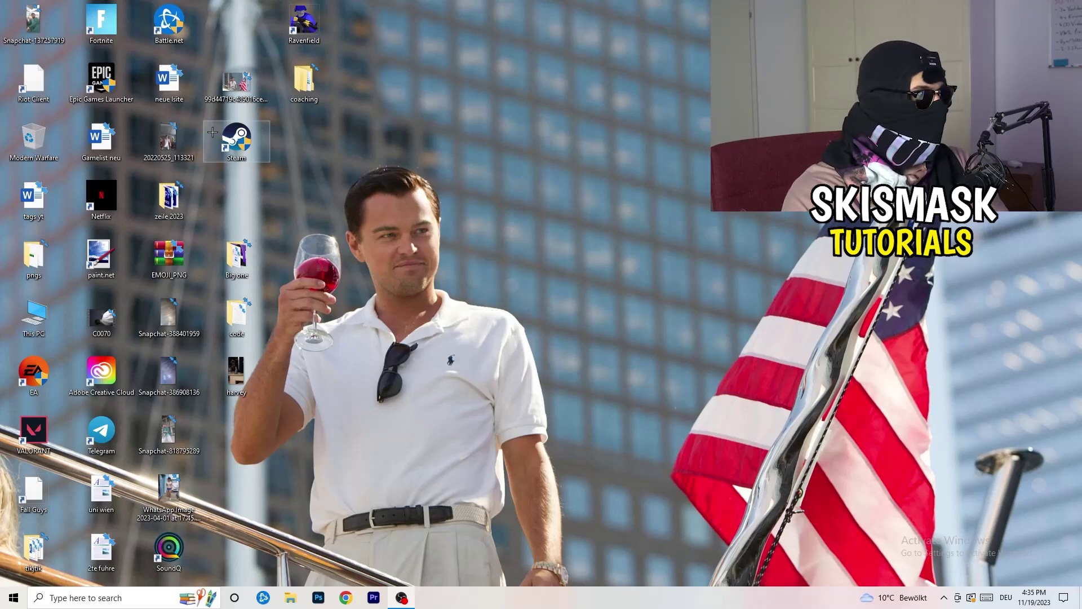
# - Set the Steam shortcut's compatibility mode to Windows 8 with Run as administrator, and apply
pyautogui.moveTo(236, 144); pyautogui.dragTo(573, 230)
pyautogui.rightClick(579, 196)
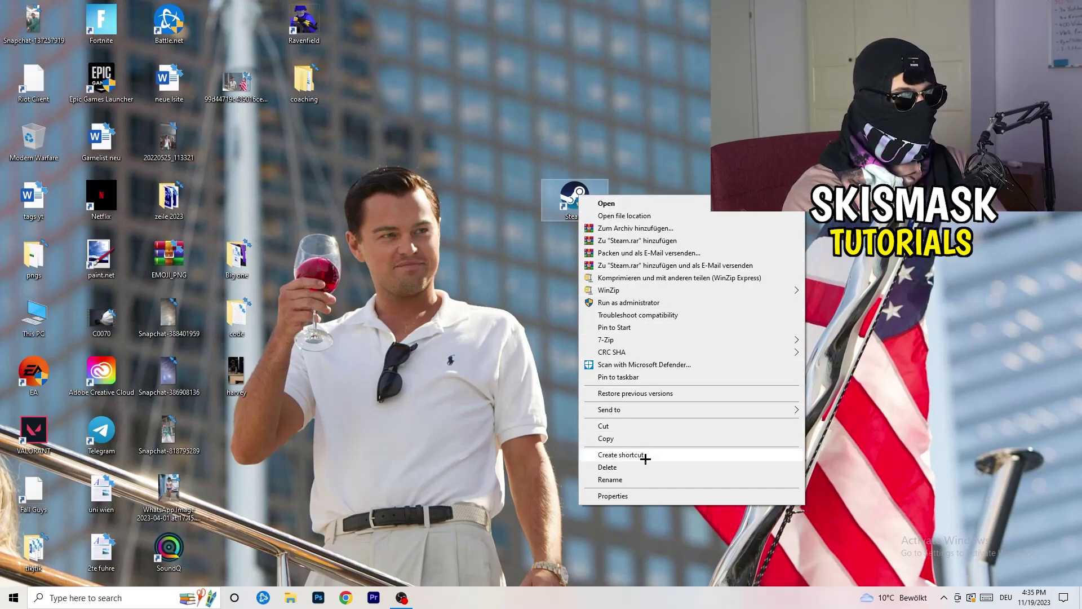
pyautogui.click(650, 496)
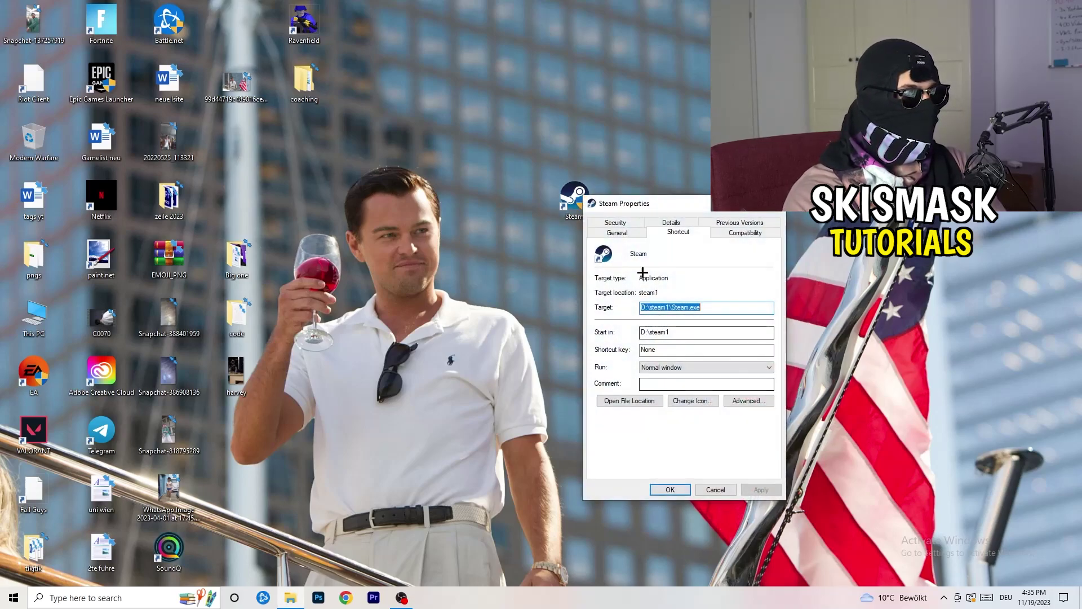
pyautogui.moveTo(621, 206); pyautogui.dragTo(466, 107)
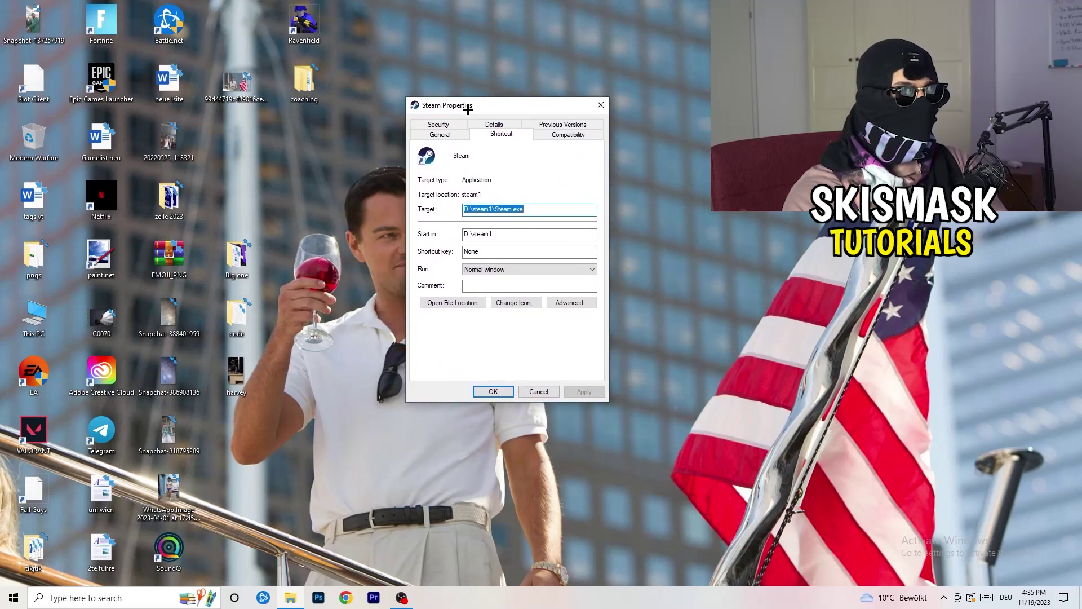
pyautogui.click(580, 135)
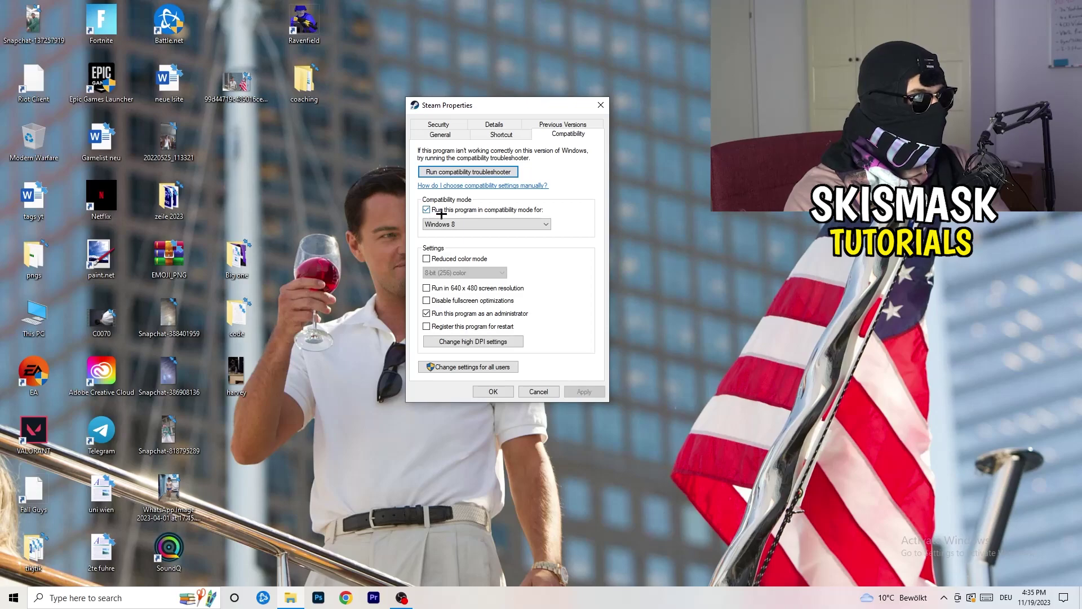
pyautogui.click(510, 223)
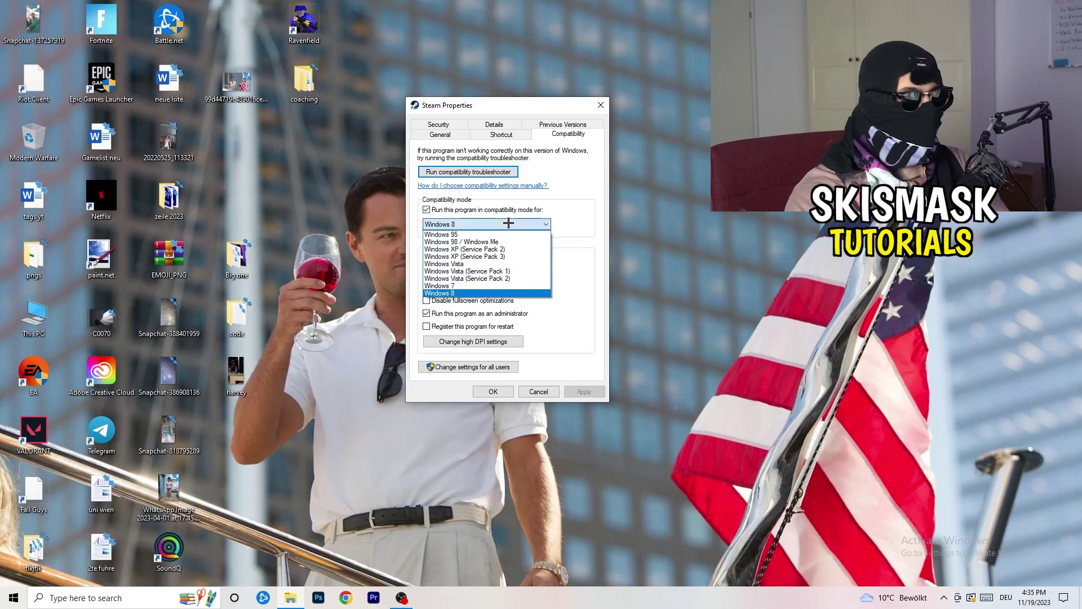
pyautogui.click(601, 215)
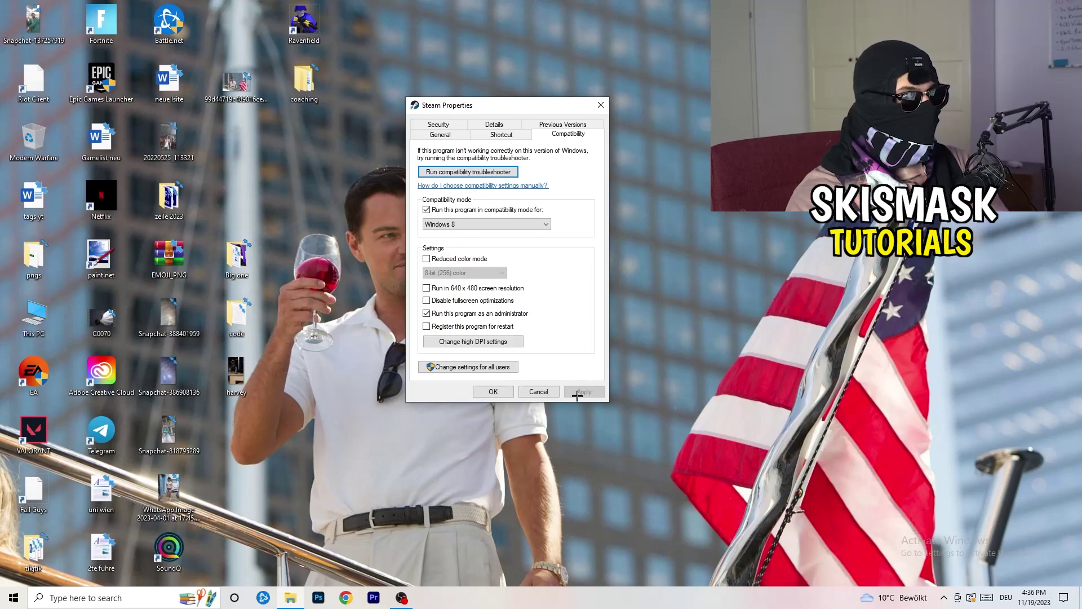
pyautogui.click(494, 391)
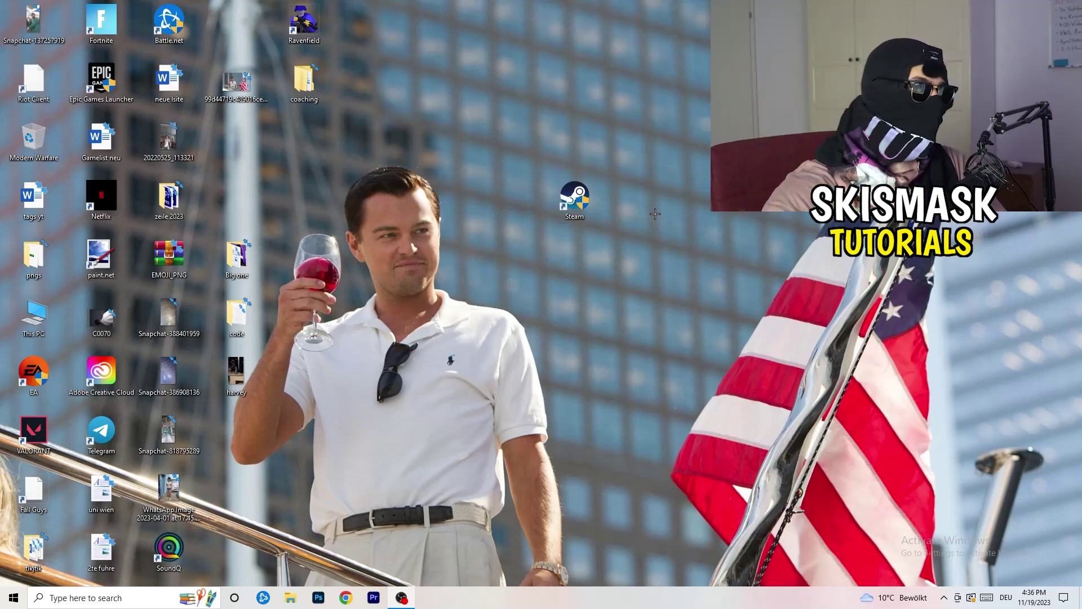
# - Recheck Steam's Windows 8 and administrator compatibility settings, then return its icon to its grid slot
pyautogui.moveTo(588, 210); pyautogui.dragTo(520, 210)
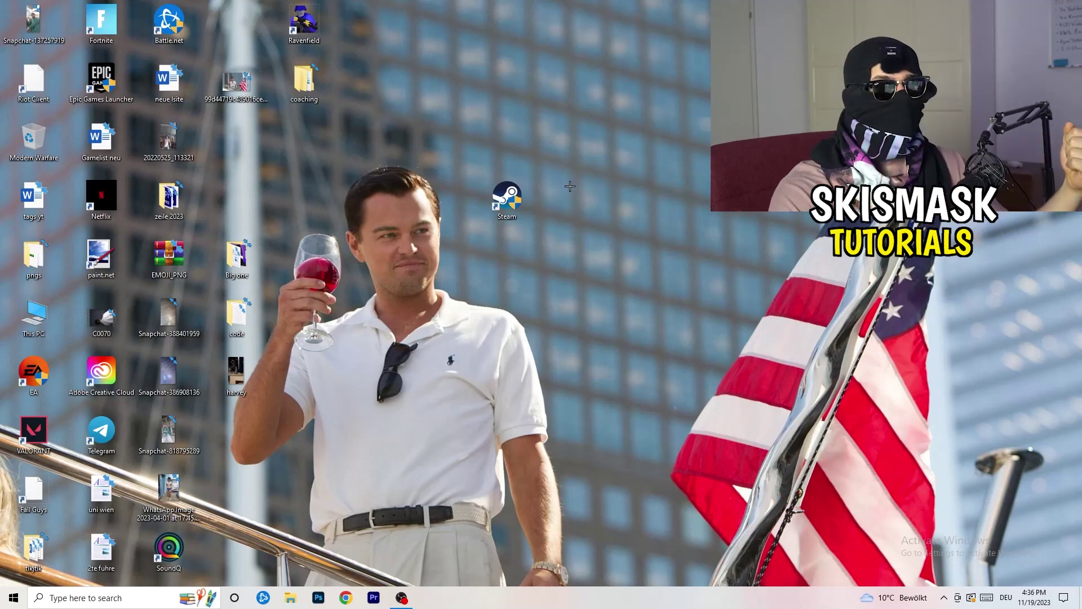
pyautogui.moveTo(519, 199); pyautogui.dragTo(390, 192)
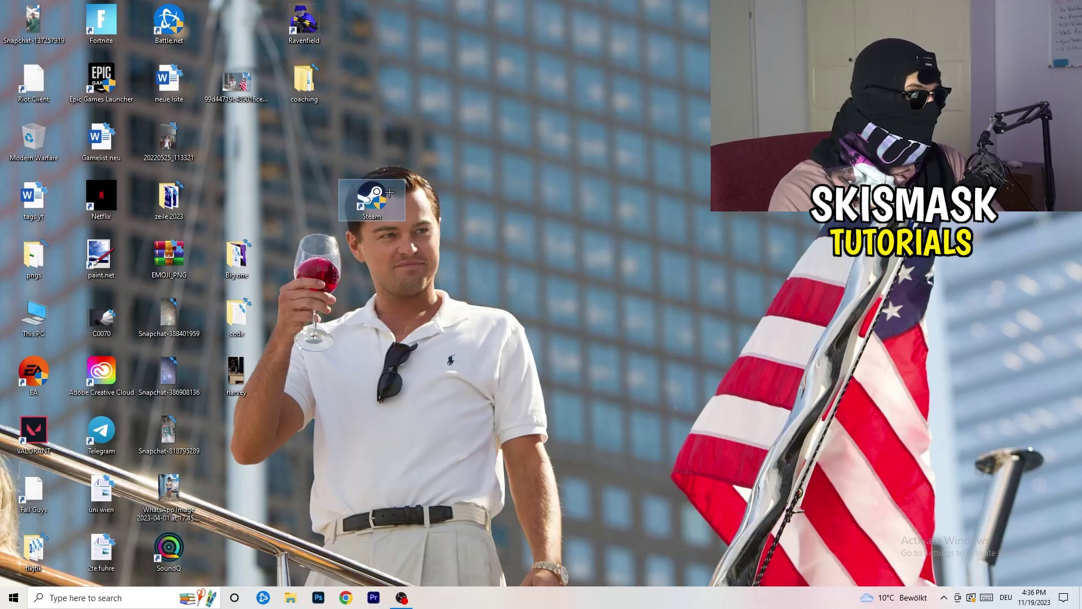
pyautogui.rightClick(373, 195)
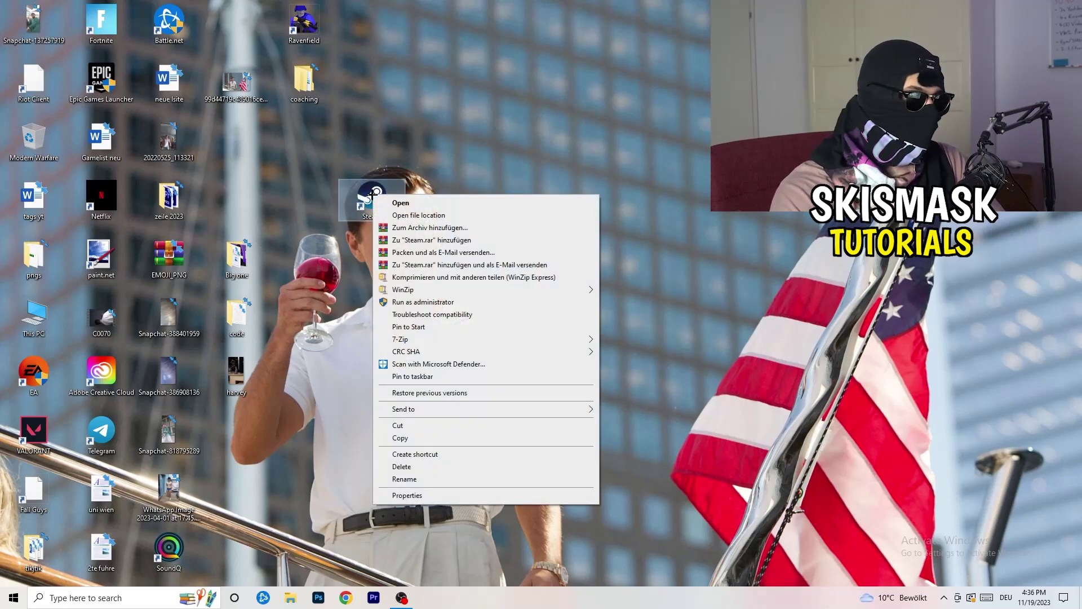
pyautogui.click(410, 496)
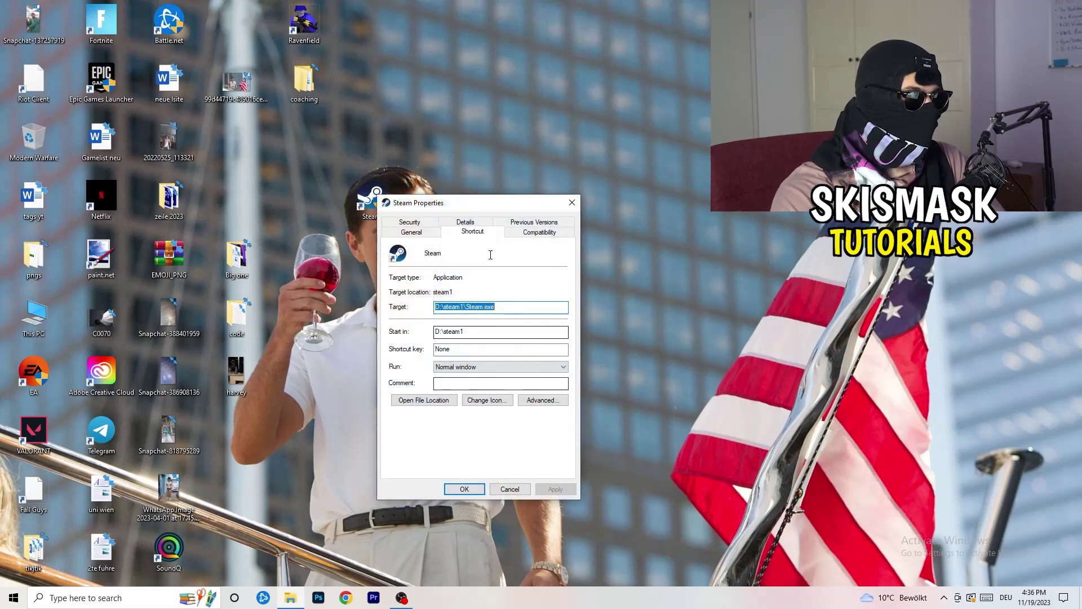
pyautogui.click(535, 230)
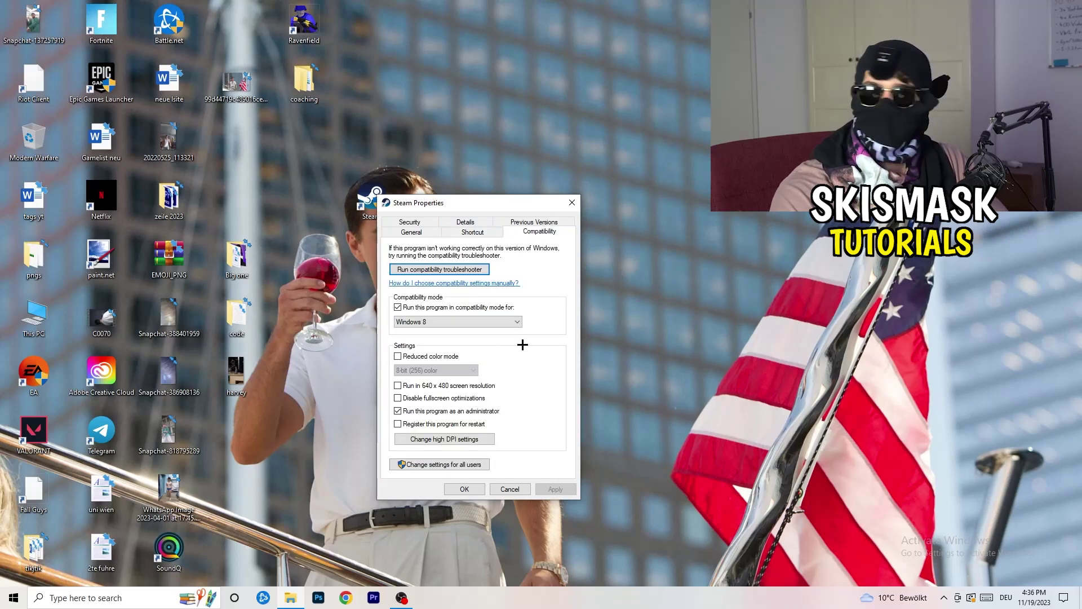
pyautogui.click(575, 200)
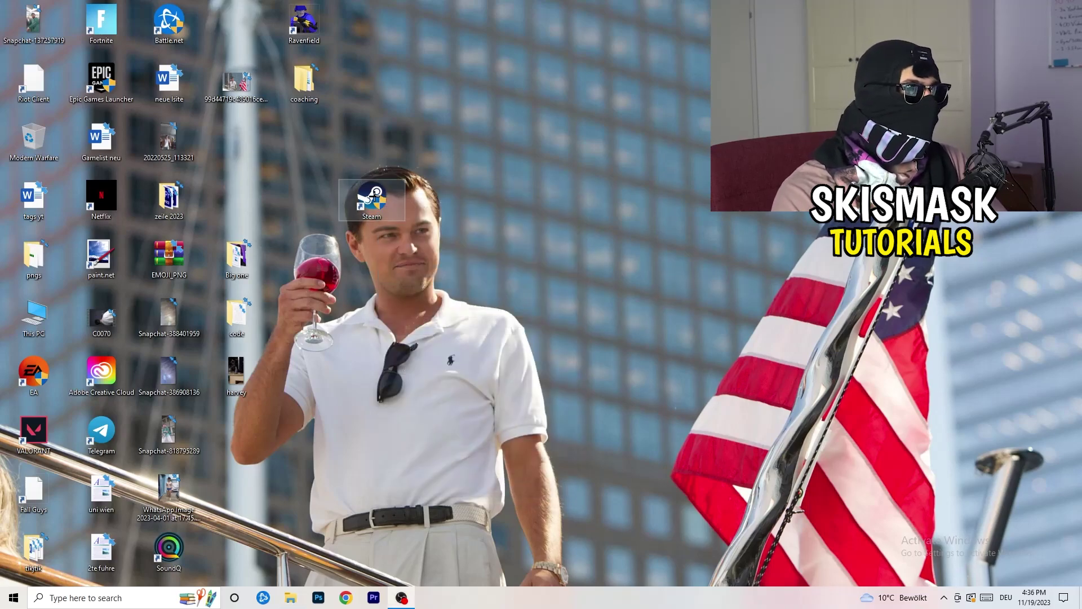
pyautogui.moveTo(236, 137); pyautogui.dragTo(237, 138)
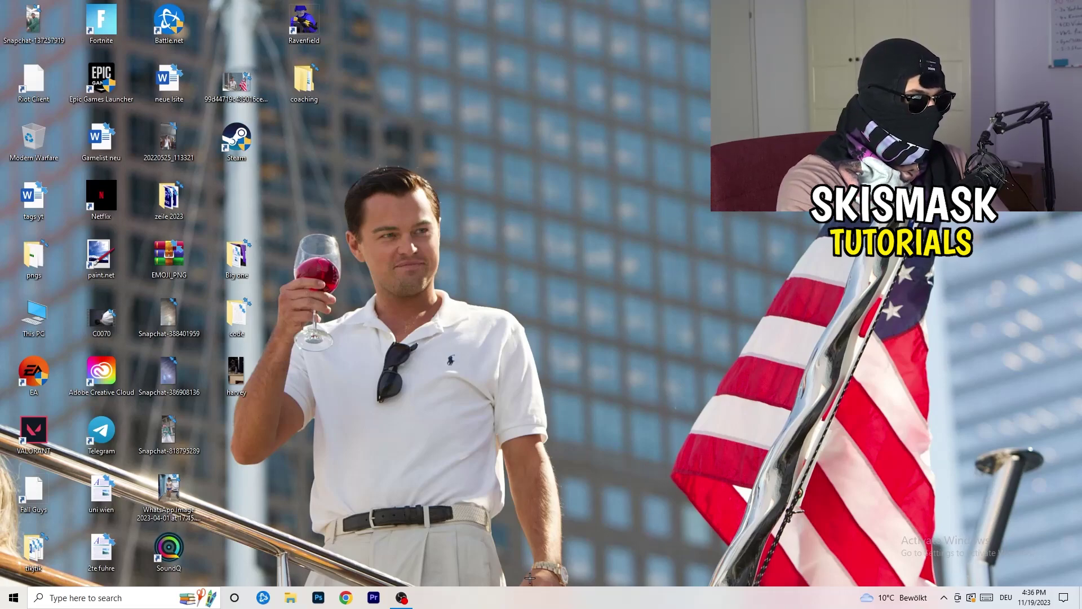
# - Launch Task Manager from the taskbar menu and maximize its window
pyautogui.moveTo(532, 594); pyautogui.dragTo(619, 604)
pyautogui.rightClick(577, 600)
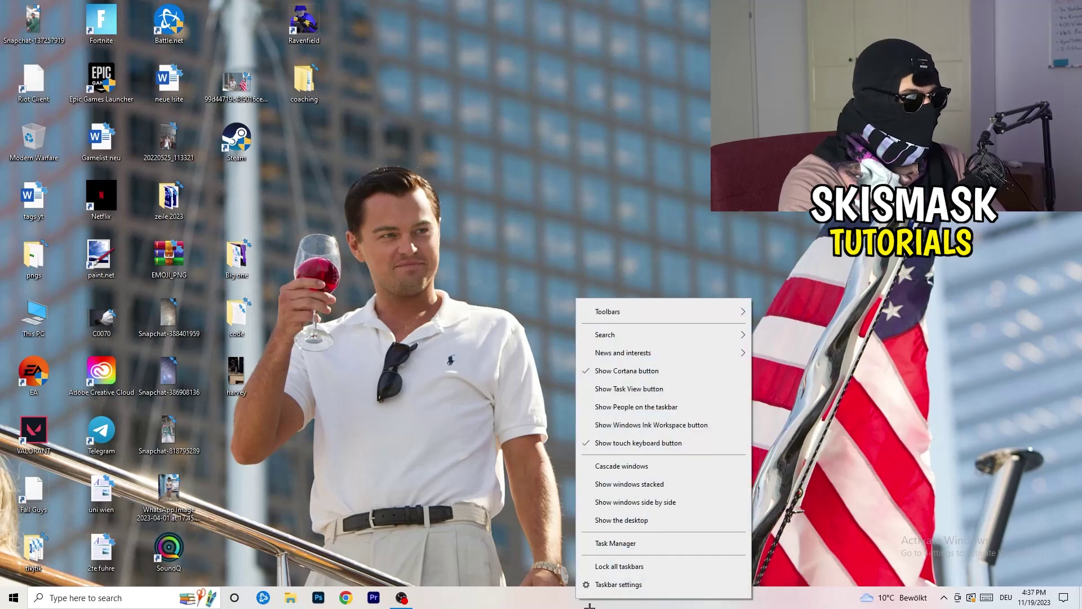
pyautogui.click(626, 544)
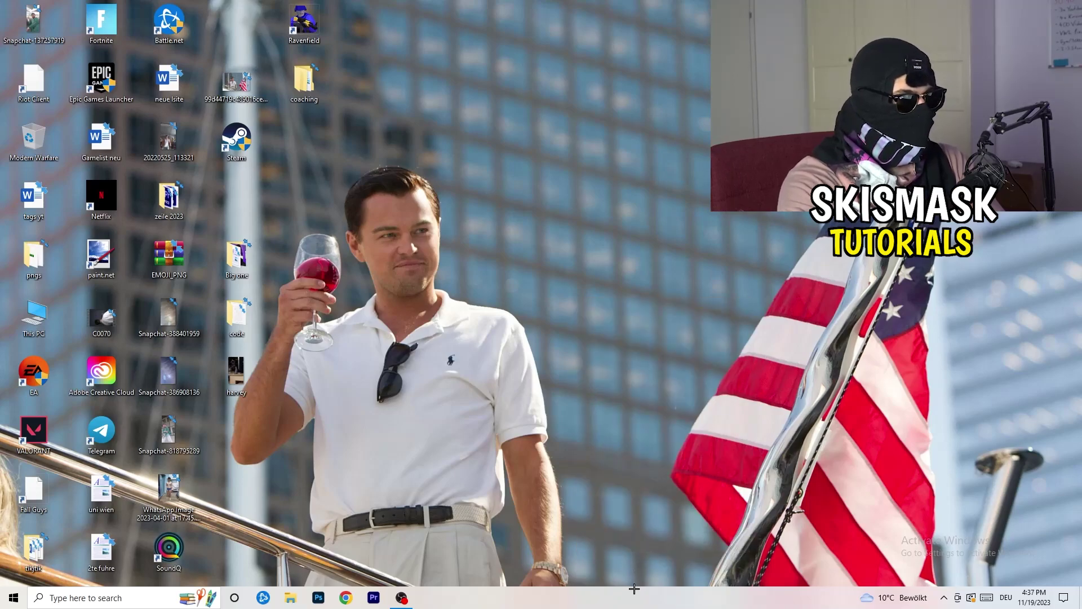
pyautogui.click(617, 19)
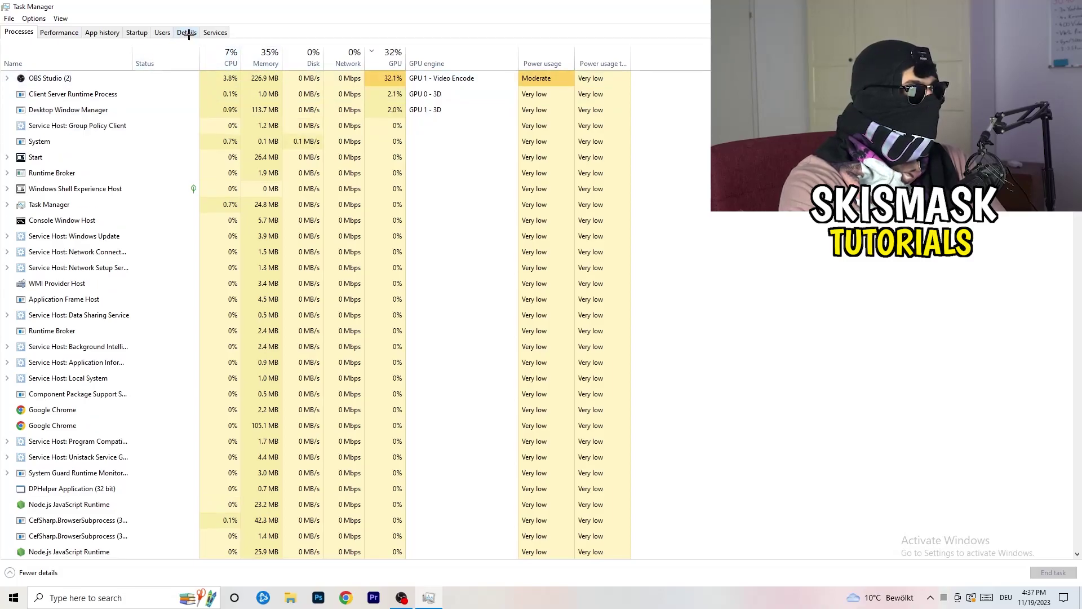
# - On the Details tab, bring up Set priority for the Creative Cloud helper process
pyautogui.click(186, 32)
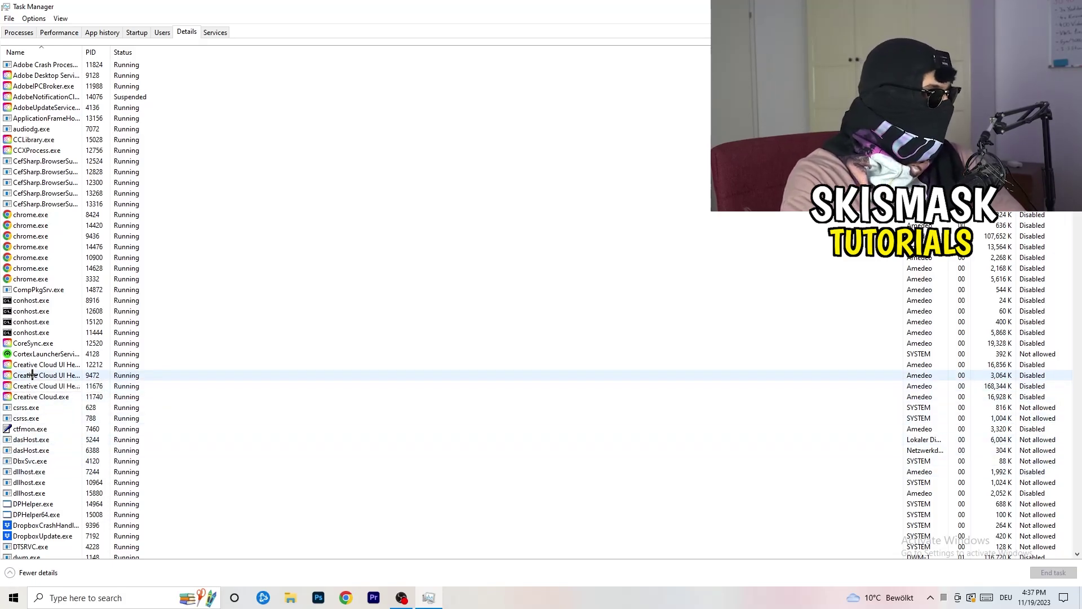
pyautogui.rightClick(32, 375)
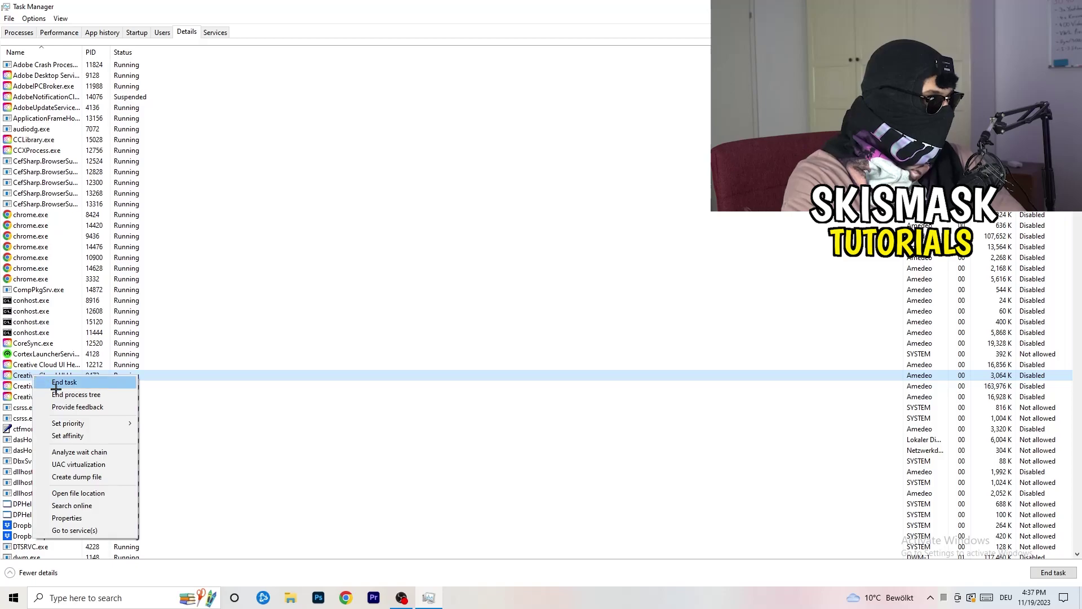
pyautogui.moveTo(132, 418)
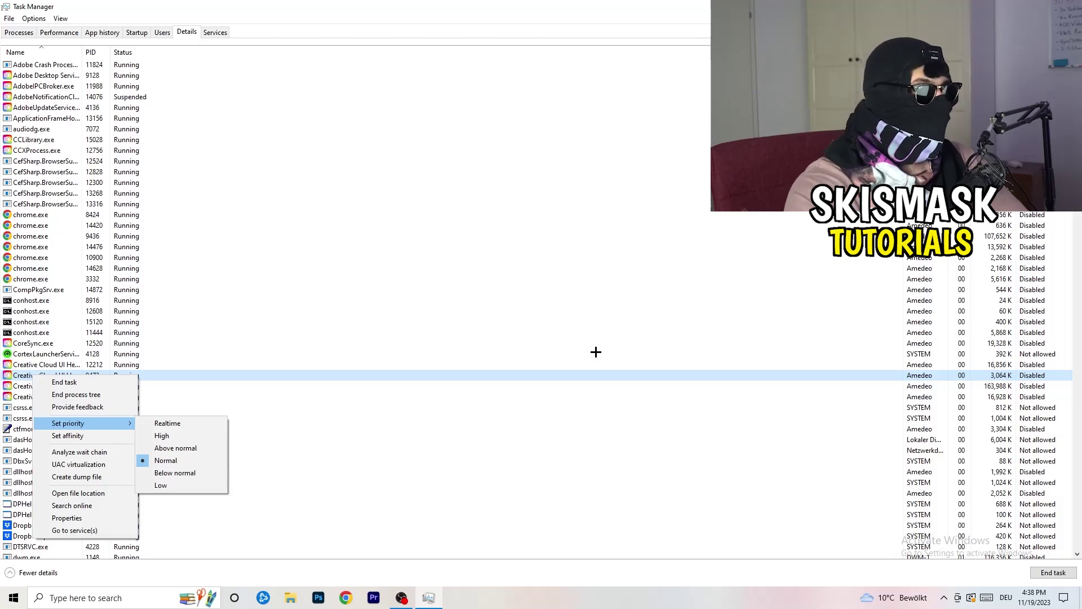
# - Dismiss the open priority menu with Escape and close Task Manager, returning to the desktop
pyautogui.press('Escape')
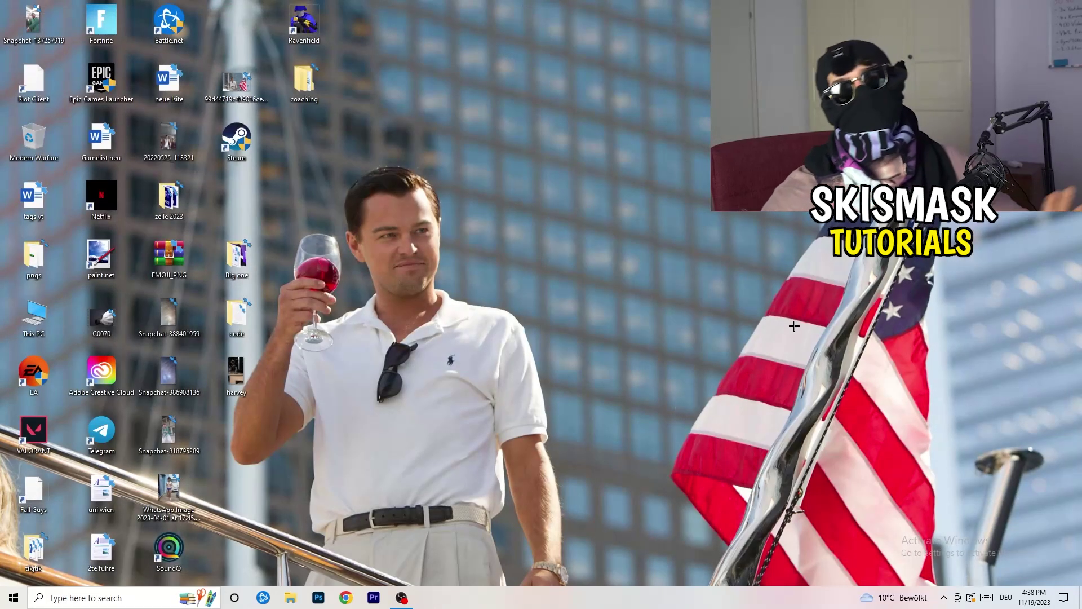